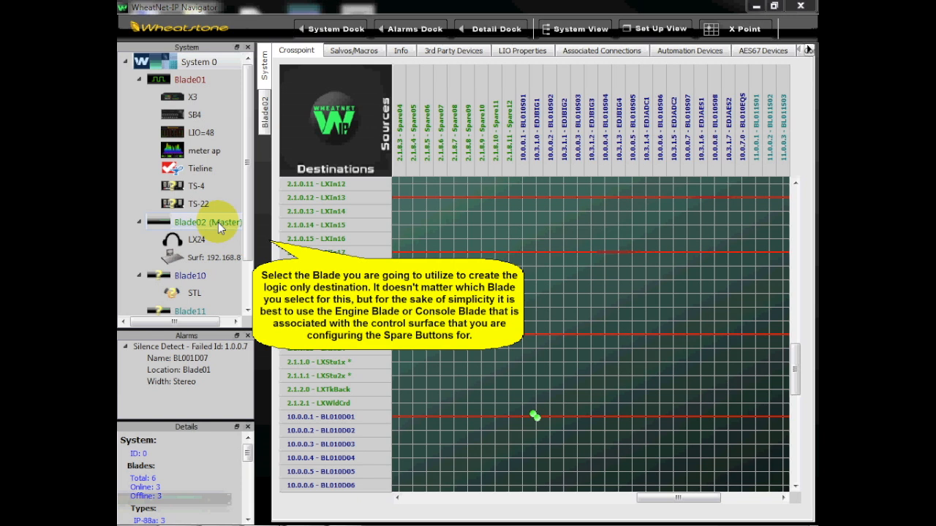
# - Start a new LIO-only destination signal on Blade02 and name it AlwaysOn
pyautogui.click(218, 223)
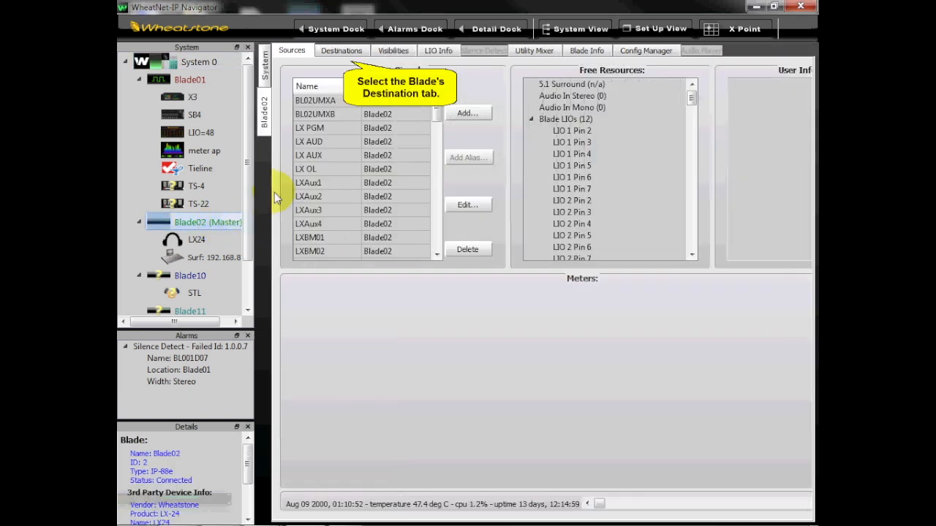
pyautogui.click(339, 52)
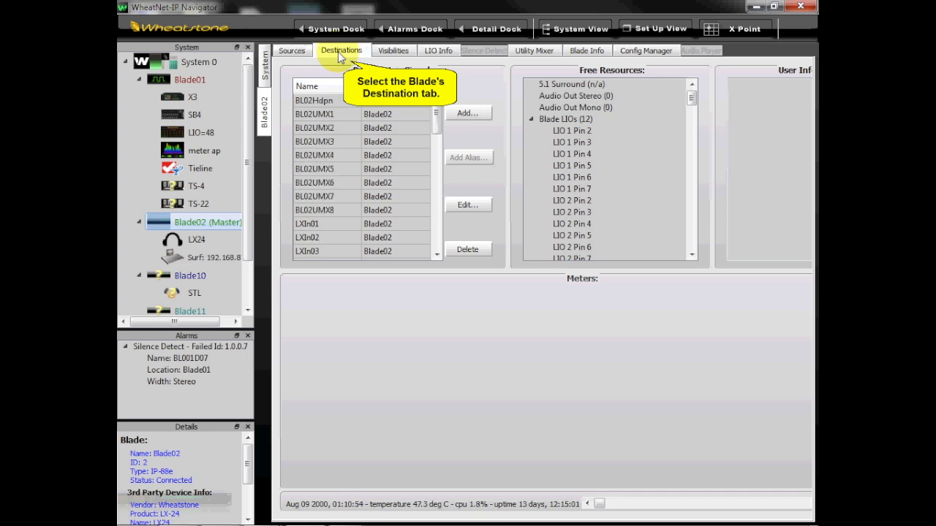
pyautogui.click(468, 113)
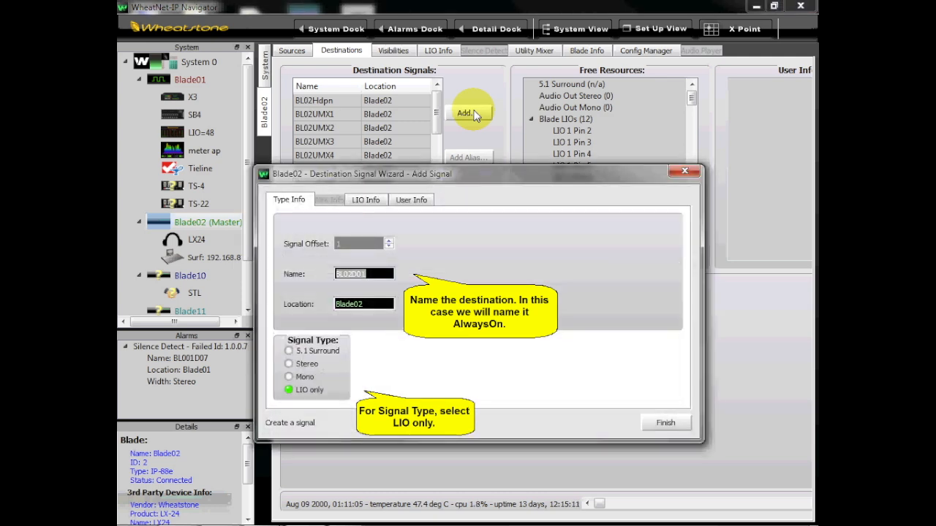
pyautogui.write('AlwaysOn')
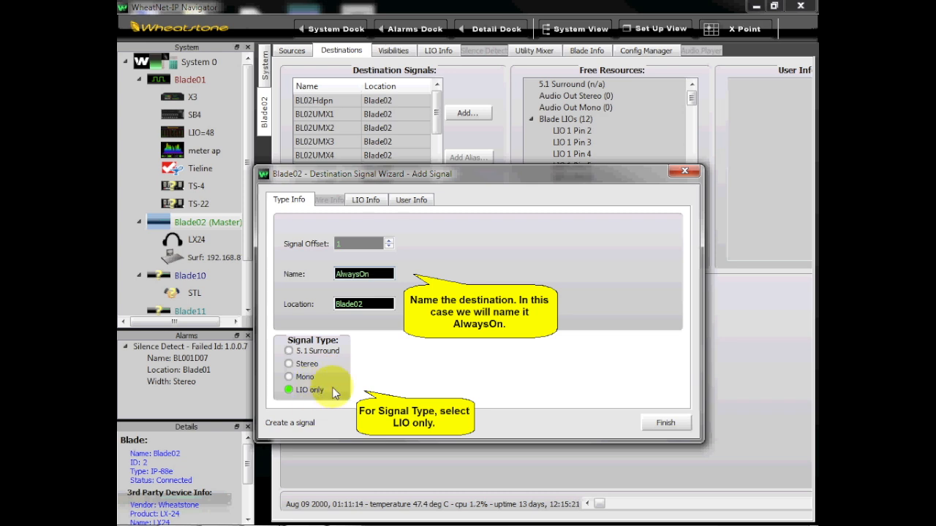
# - Begin an LIO assignment for AlwaysOn, choosing Soft LIO 1 from the Software LIOs as the wire and inverting it
pyautogui.click(365, 200)
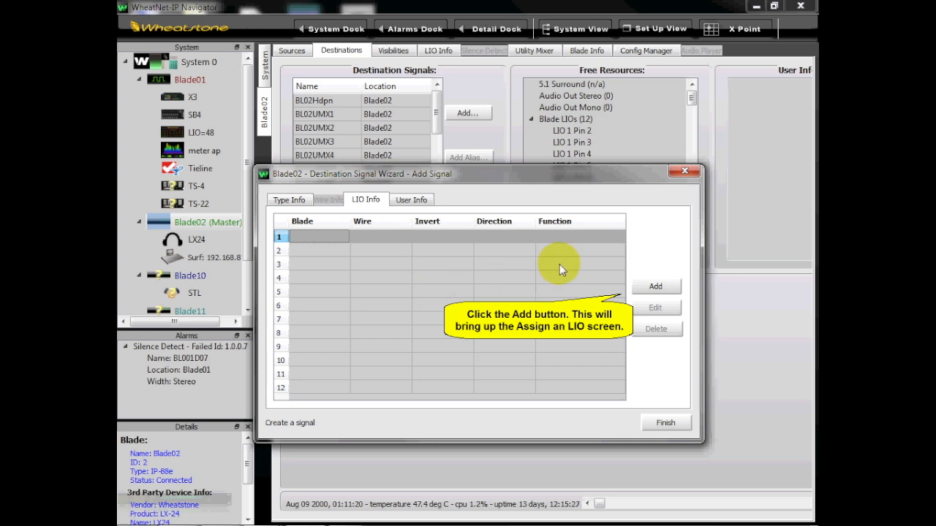
pyautogui.click(649, 288)
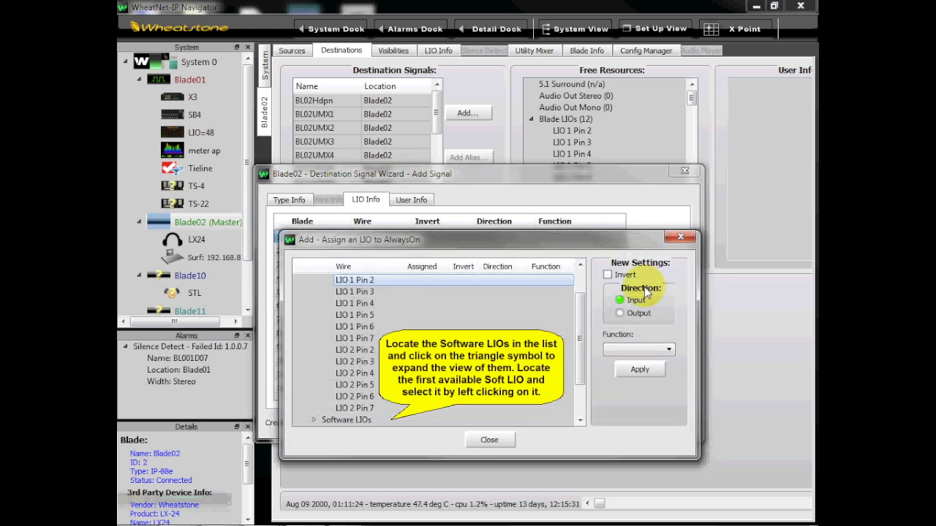
pyautogui.click(312, 418)
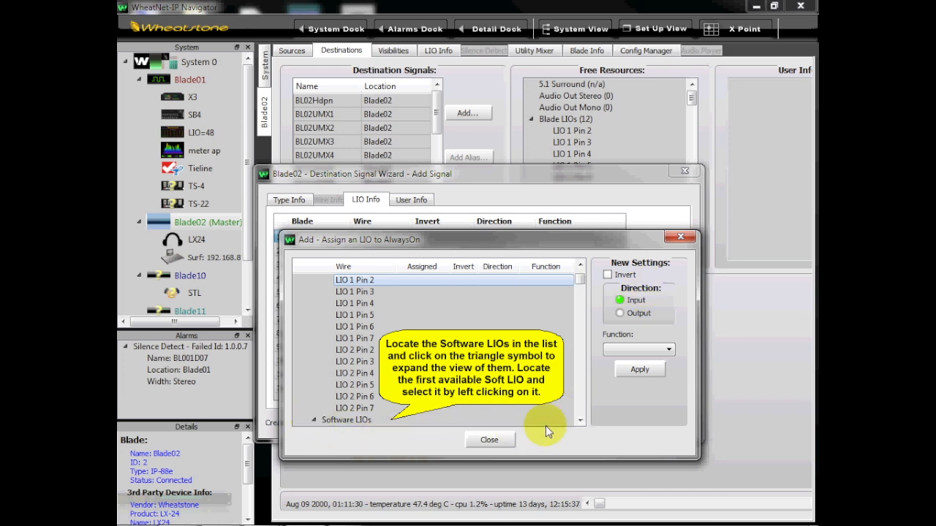
pyautogui.click(581, 421)
pyautogui.click(580, 420)
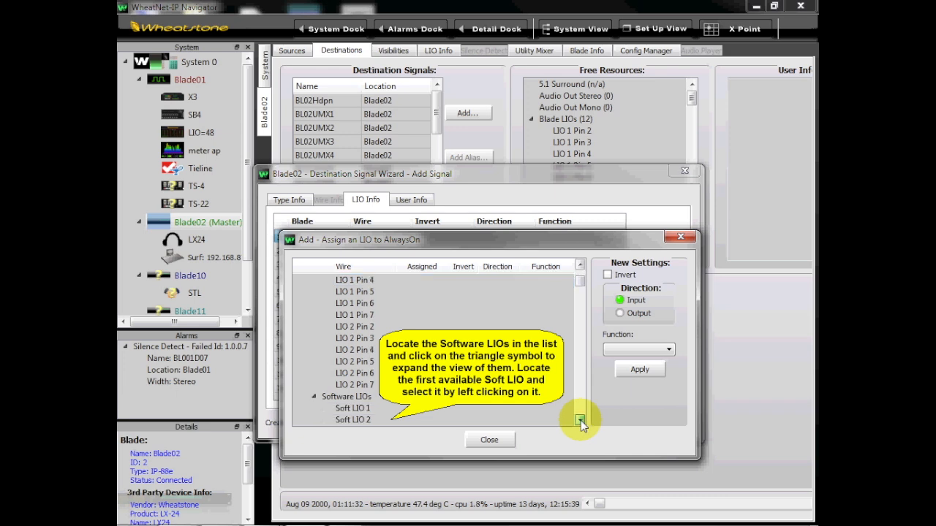
pyautogui.click(354, 410)
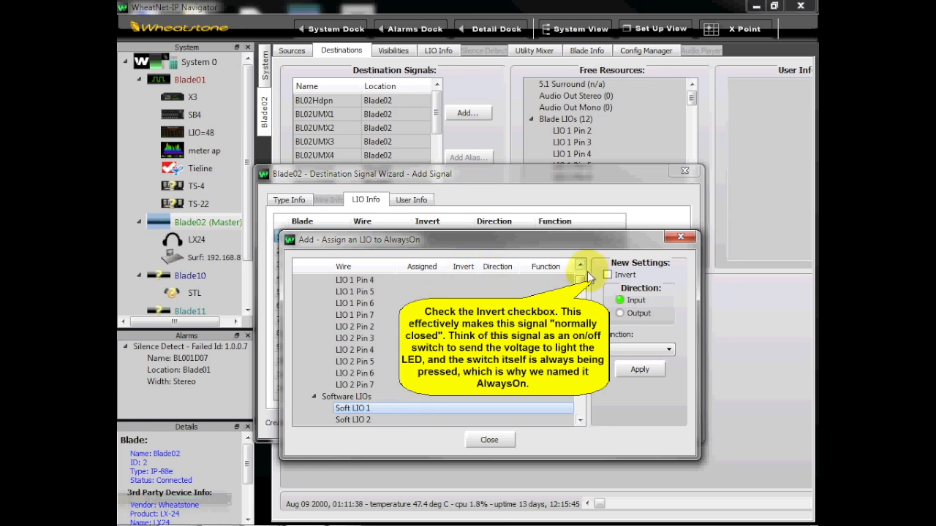
pyautogui.click(607, 274)
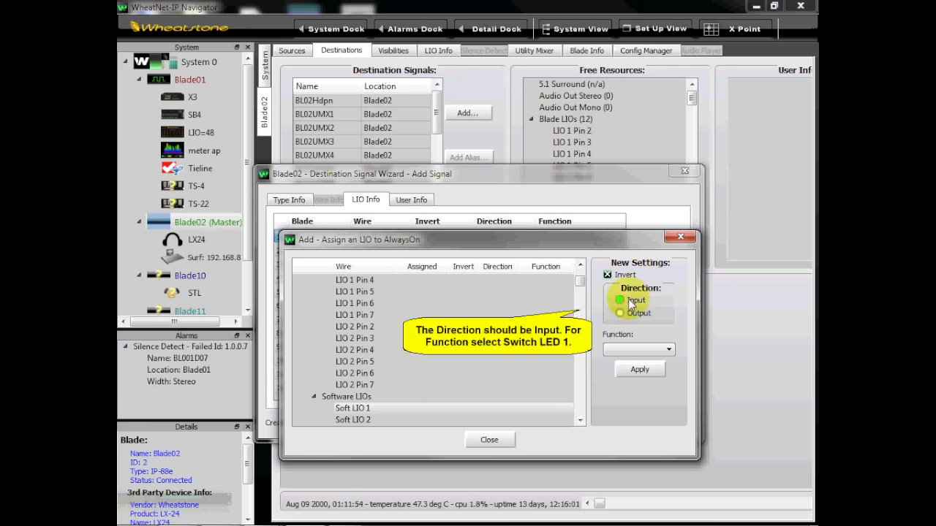
# - Give the Soft LIO 1 input the Switch LED 1 function, apply the assignment and finish creating the AlwaysOn signal
pyautogui.click(669, 351)
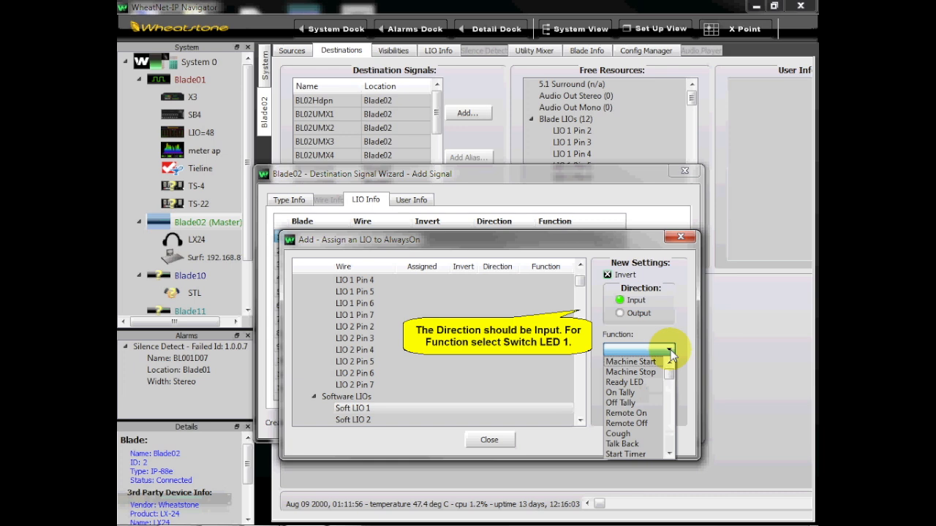
pyautogui.click(669, 454)
pyautogui.scroll(-10, 668, 454)
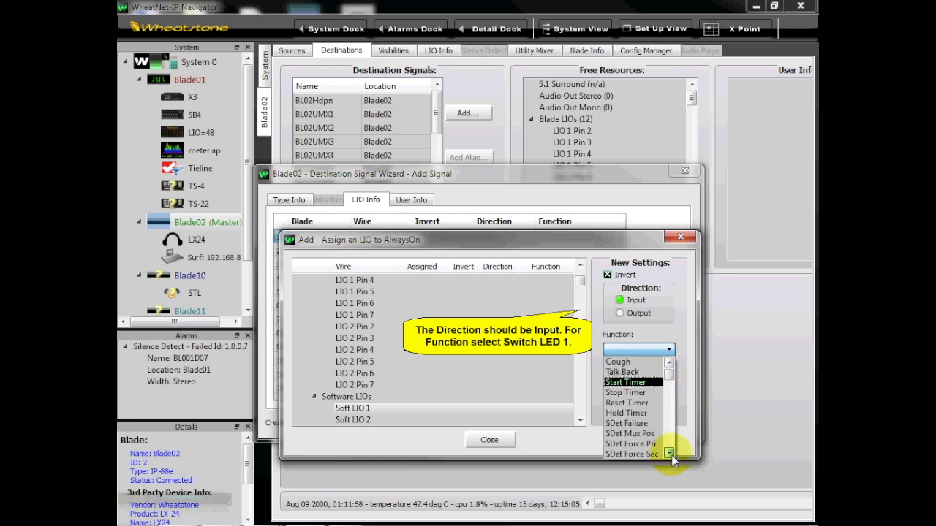
pyautogui.scroll(-7, 668, 454)
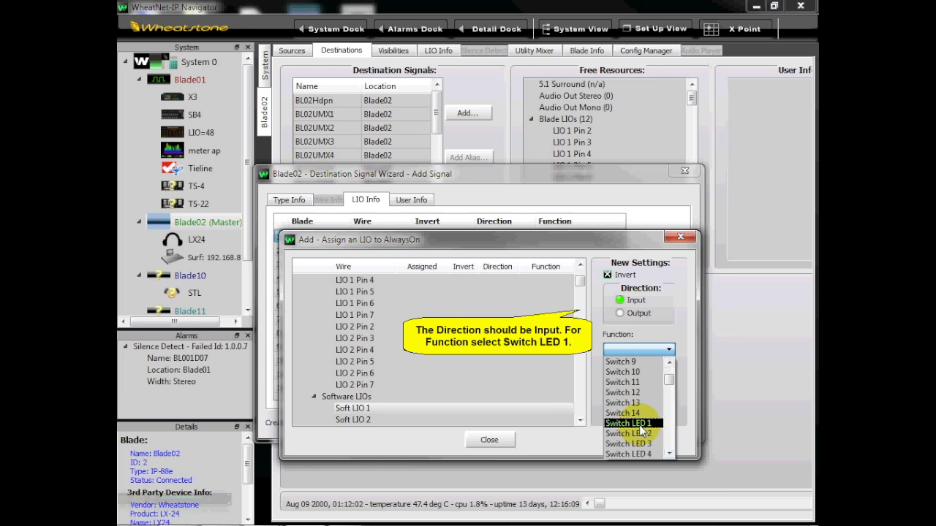
pyautogui.click(639, 424)
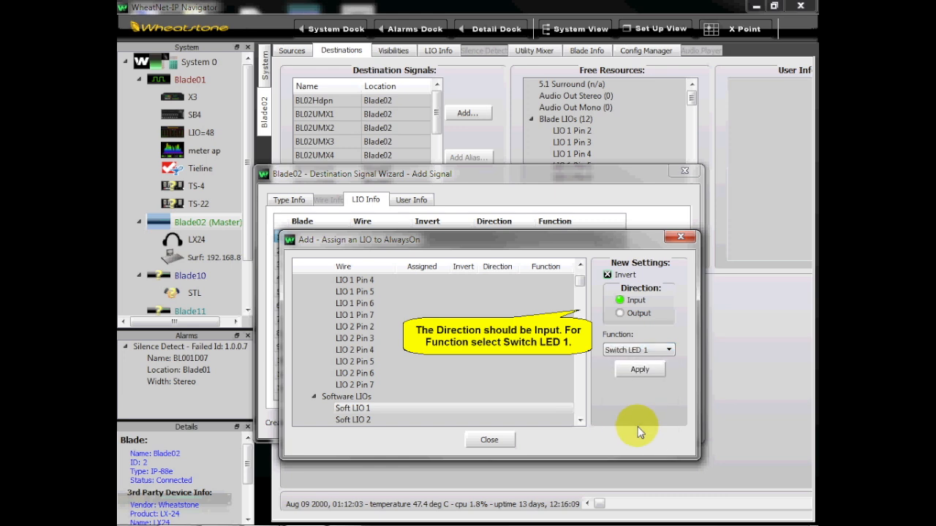
pyautogui.click(640, 370)
pyautogui.click(488, 442)
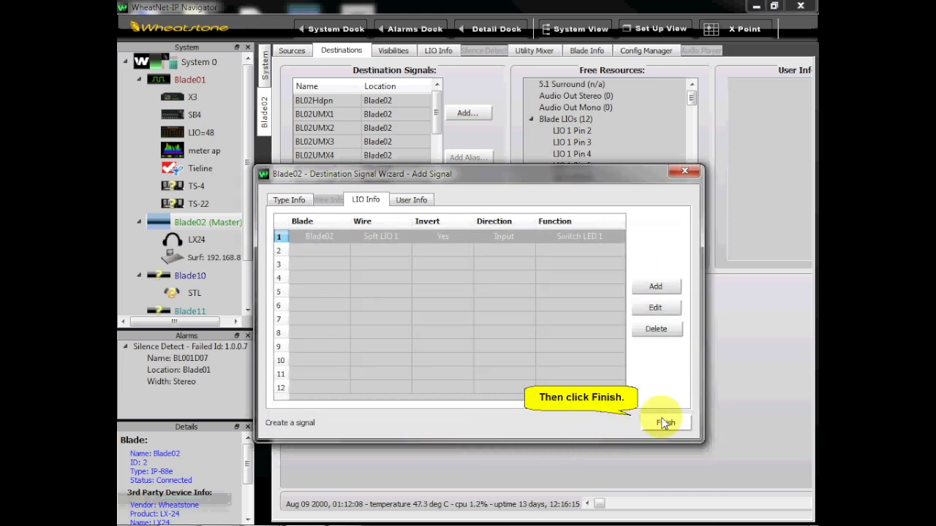
pyautogui.click(661, 424)
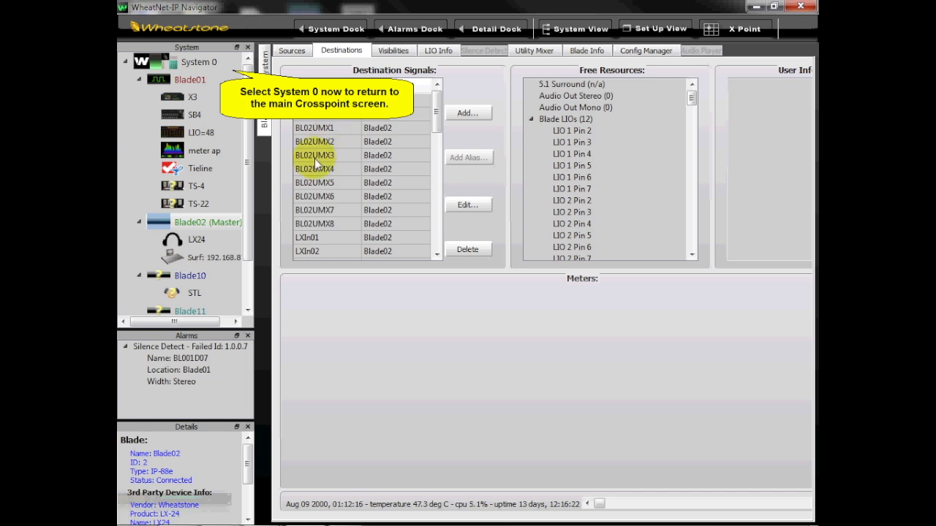
# - In System 0's salvos, make Salvo 1 editable and add a crosspoint between destination AlwaysOn and source Spare01
pyautogui.click(206, 65)
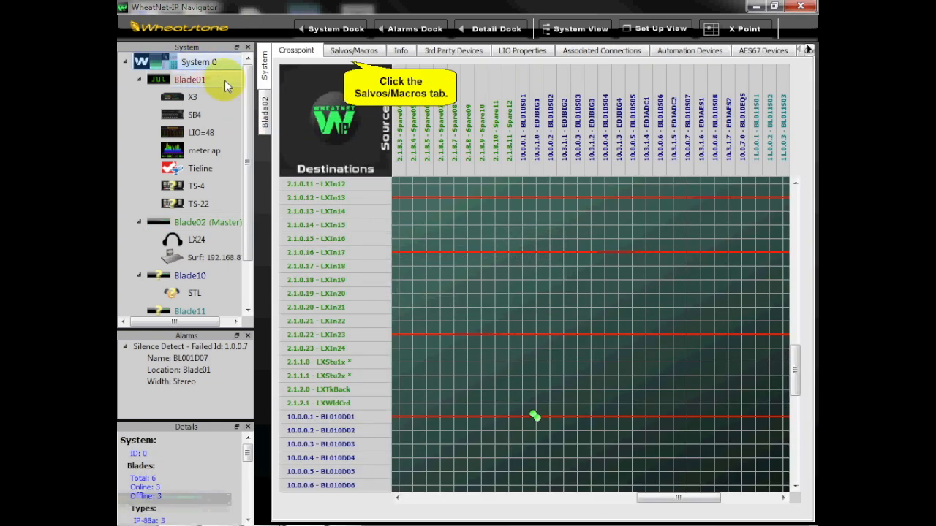
pyautogui.click(354, 51)
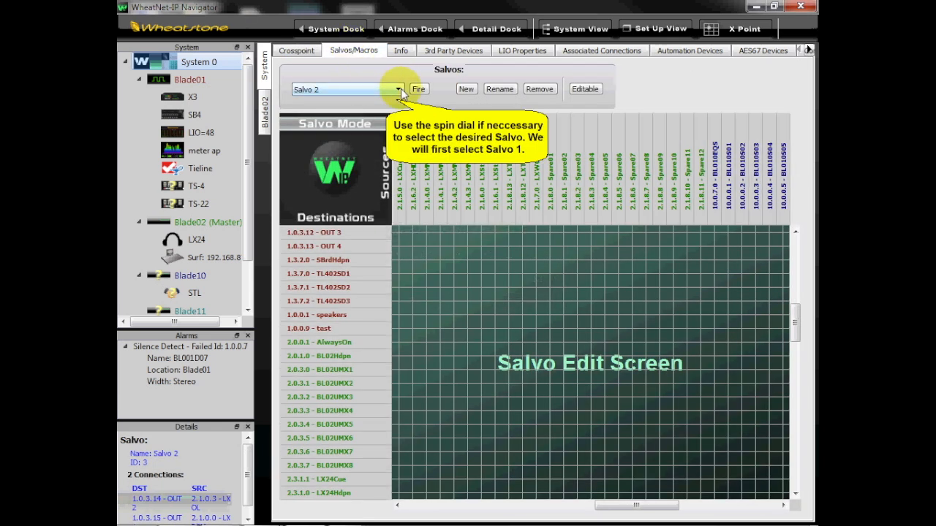
pyautogui.click(399, 89)
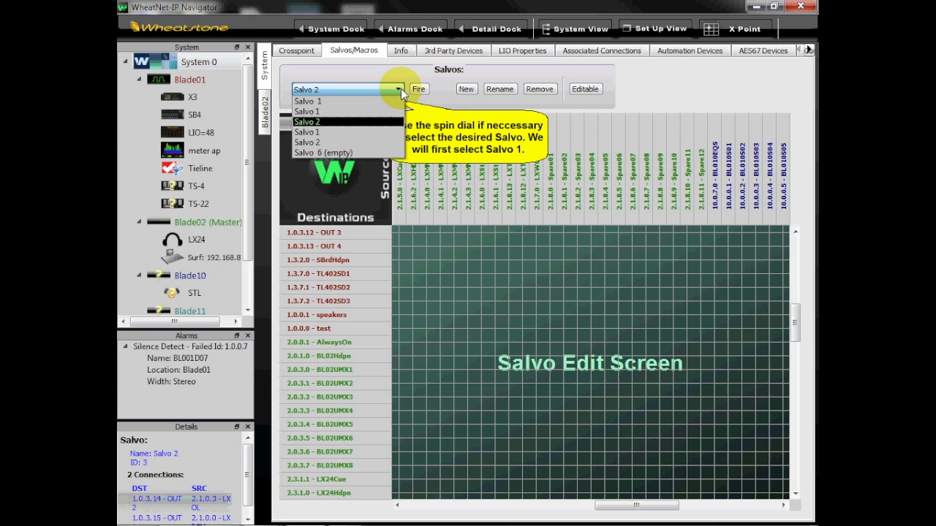
pyautogui.click(356, 98)
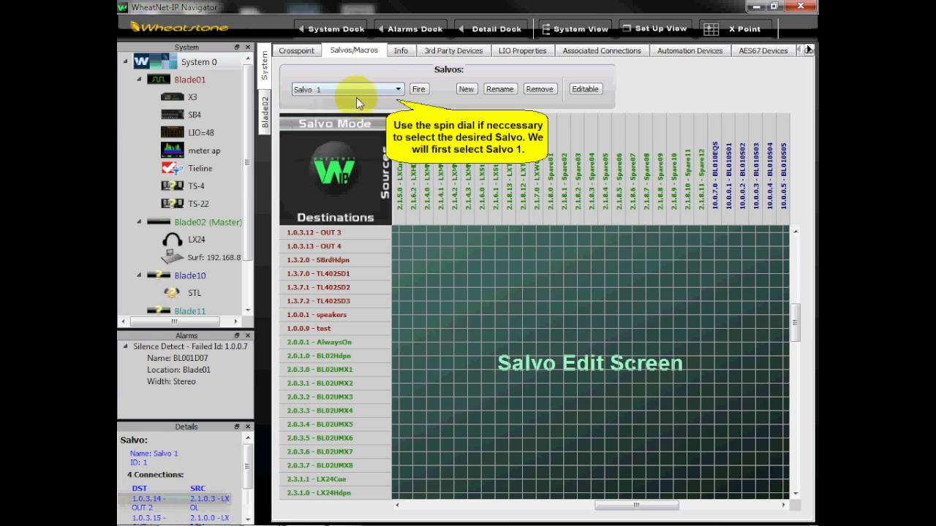
pyautogui.click(584, 91)
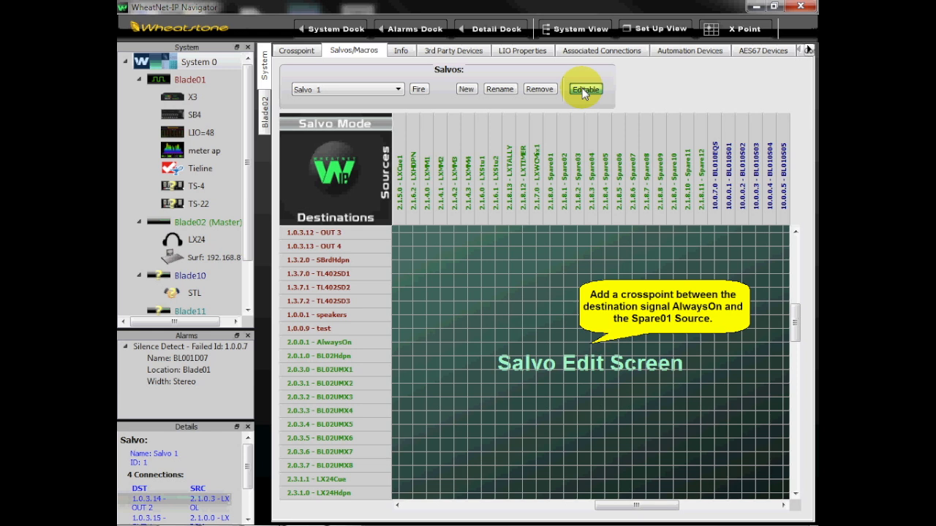
pyautogui.click(550, 343)
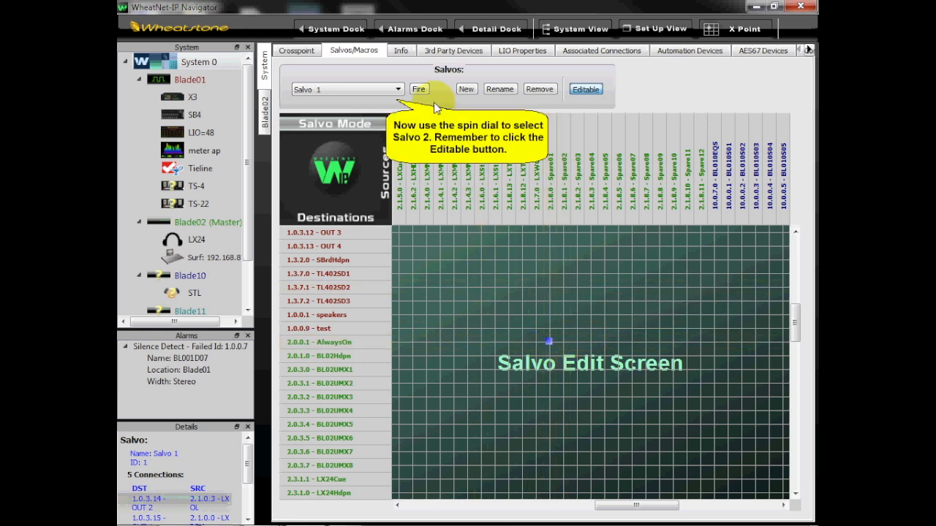
# - Make Salvo 2 editable and add a crosspoint between destination AlwaysOn and source Spare02
pyautogui.click(399, 90)
pyautogui.click(384, 128)
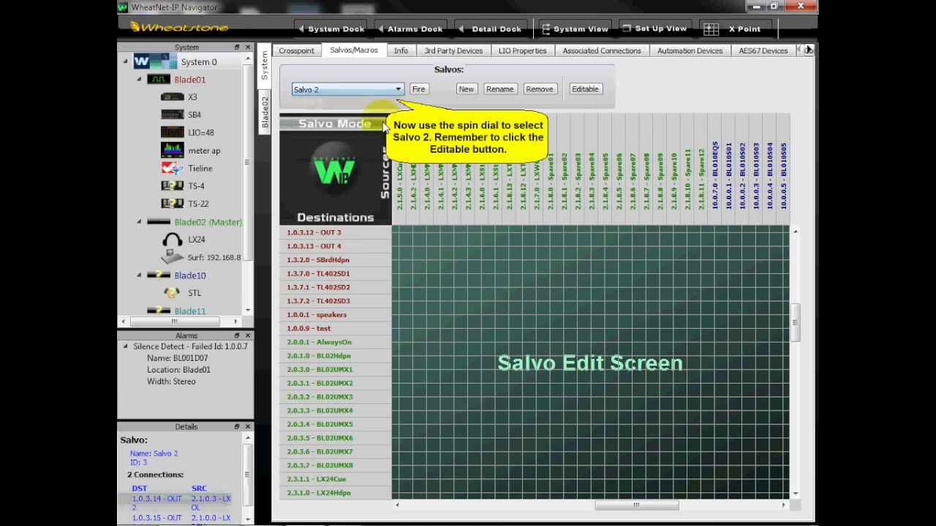
pyautogui.click(592, 94)
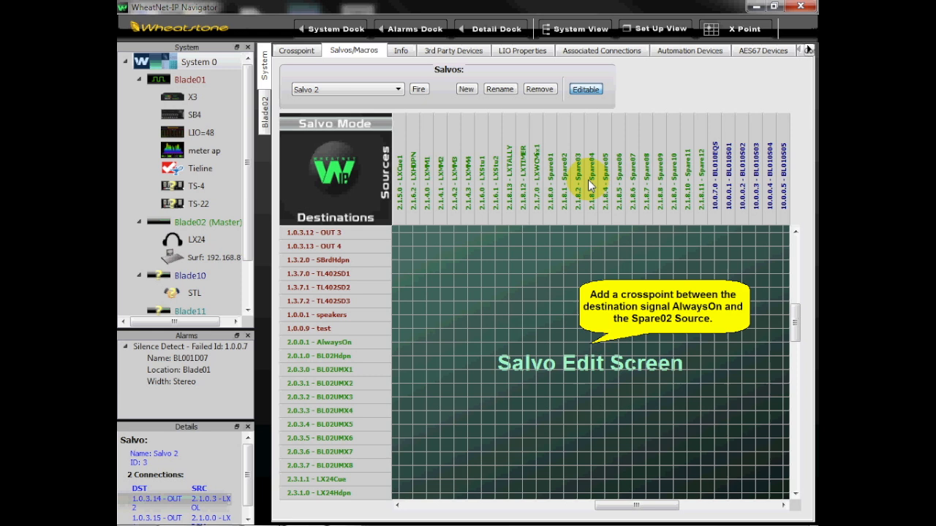
pyautogui.click(565, 342)
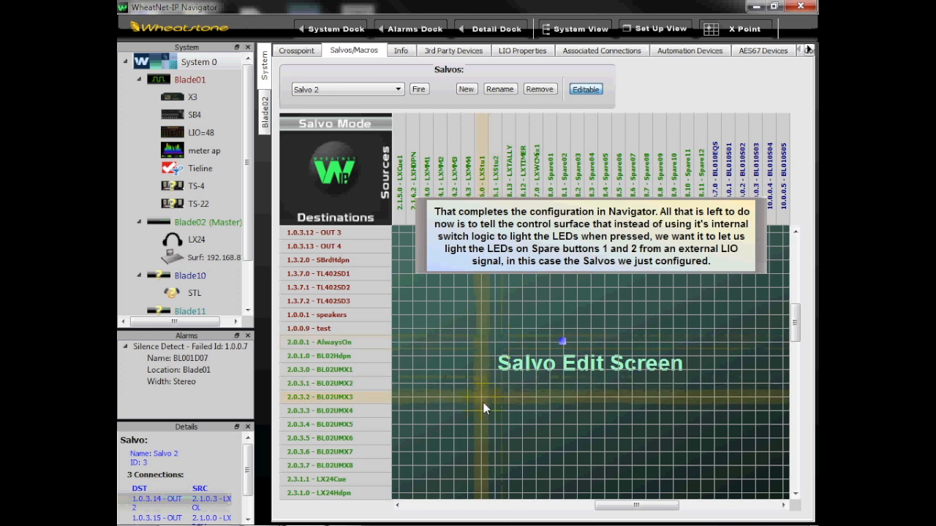
# - Switch to the GlassE Main window and bring up the control surface's Programmable Buttons options
pyautogui.moveTo(492, 521)
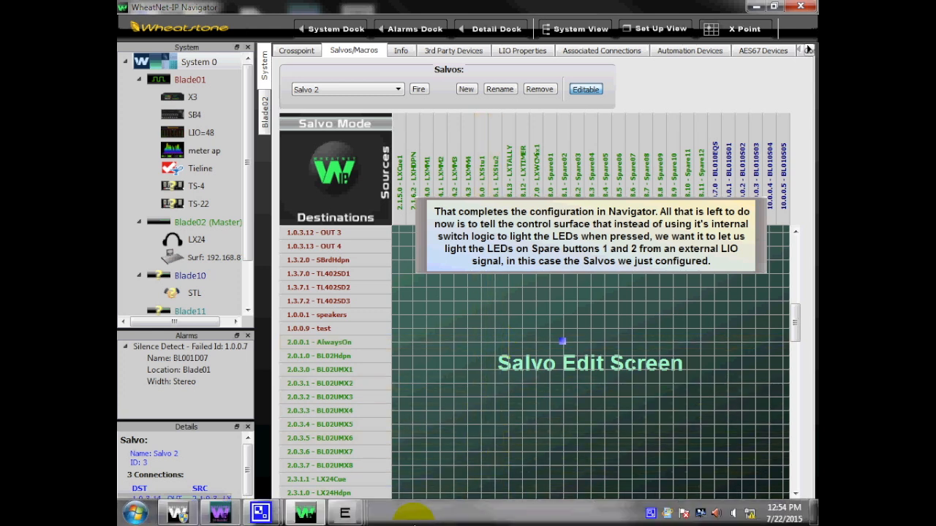
pyautogui.moveTo(345, 512)
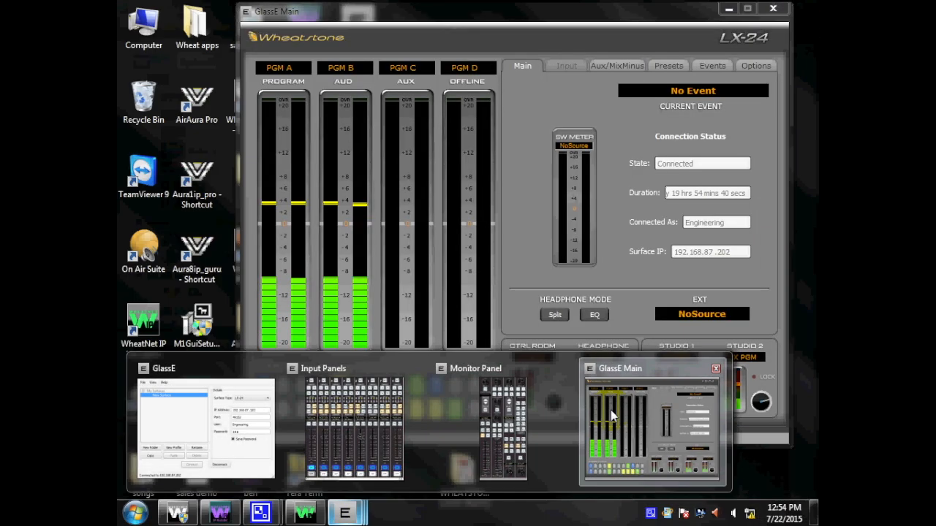
pyautogui.click(611, 413)
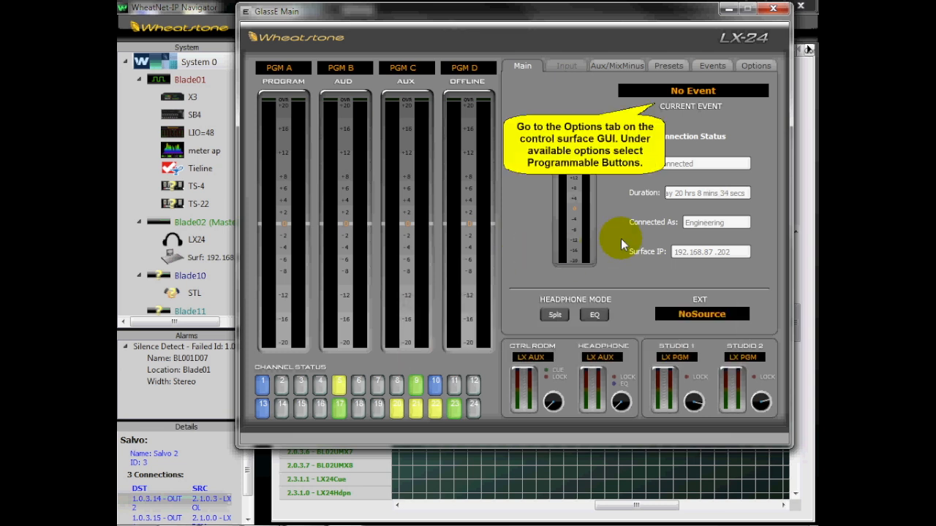
pyautogui.click(751, 64)
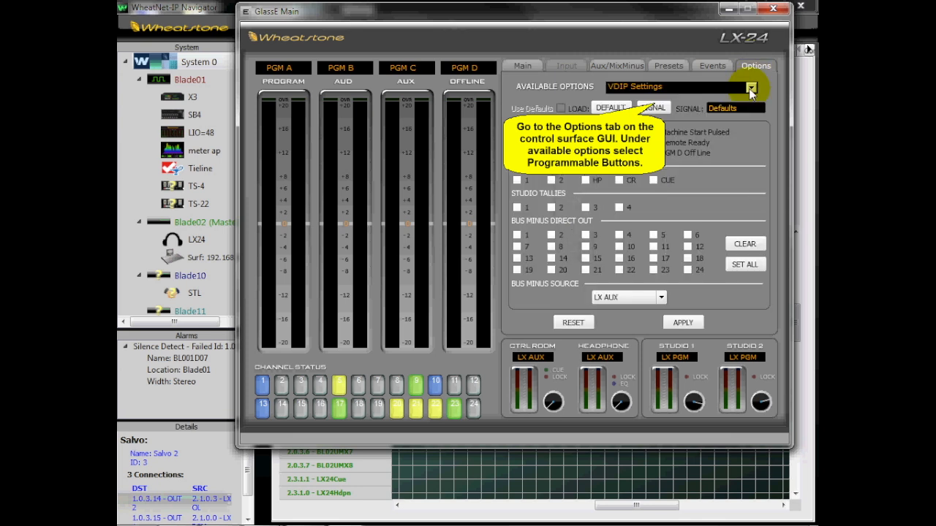
pyautogui.click(751, 87)
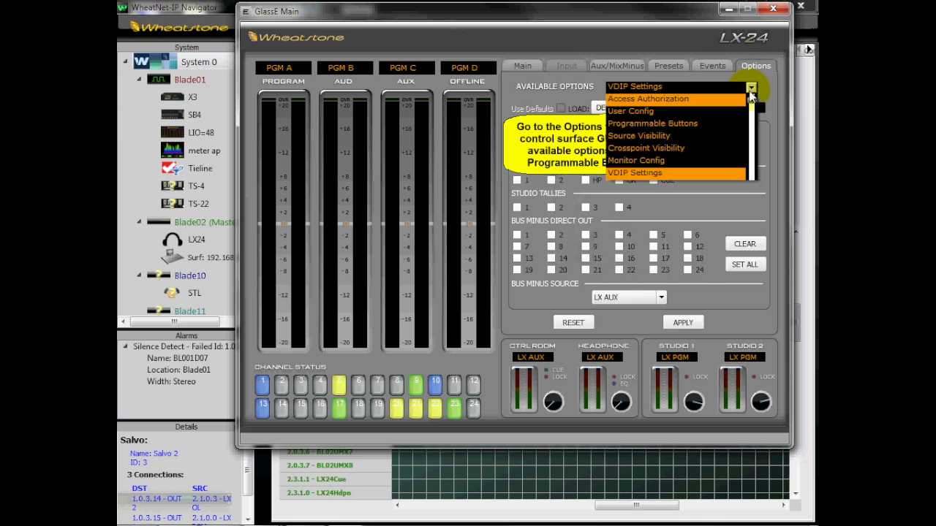
pyautogui.click(710, 124)
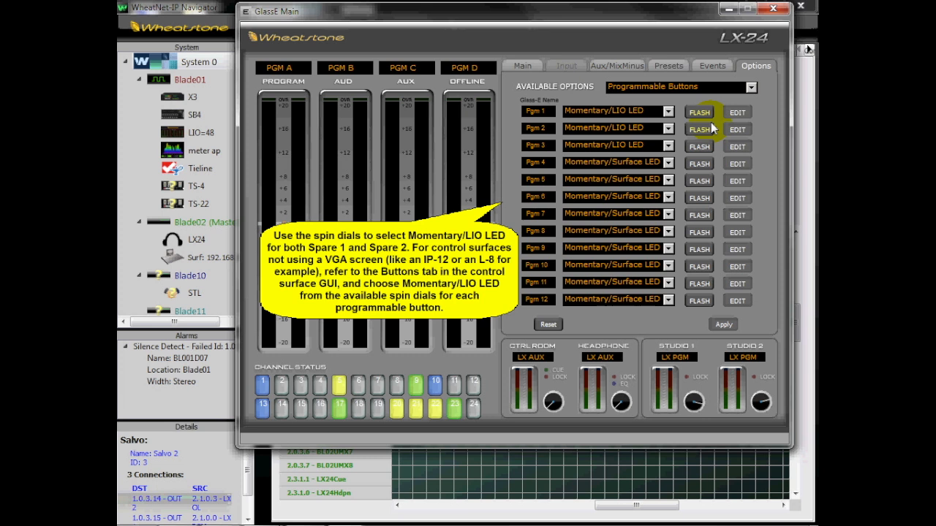
# - Set programmable buttons Pgm 1 and Pgm 2 to Momentary/LIO LED and apply the settings
pyautogui.click(669, 114)
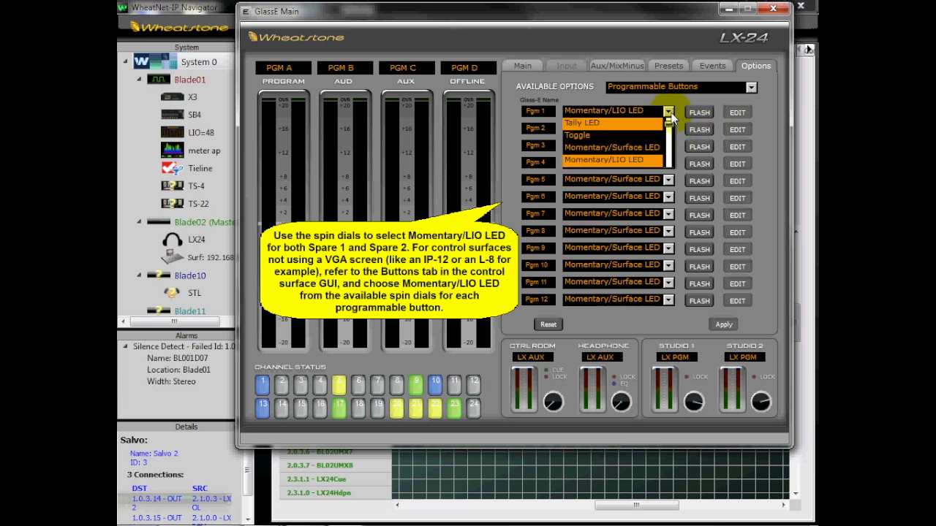
pyautogui.click(641, 158)
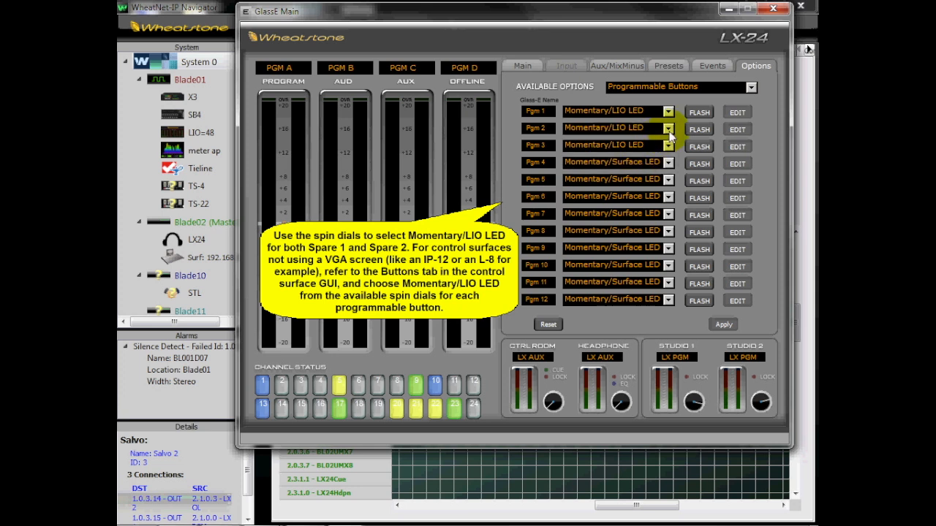
pyautogui.click(669, 130)
pyautogui.click(644, 177)
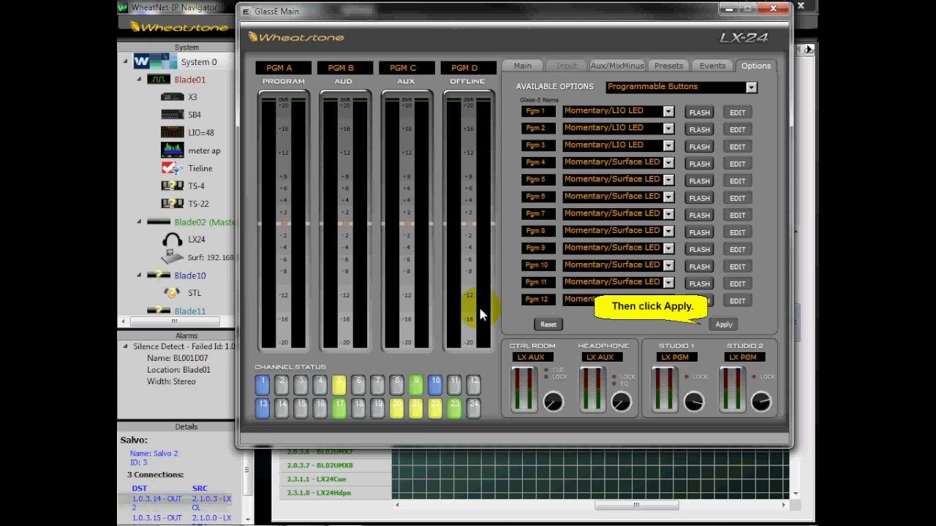
pyautogui.click(724, 324)
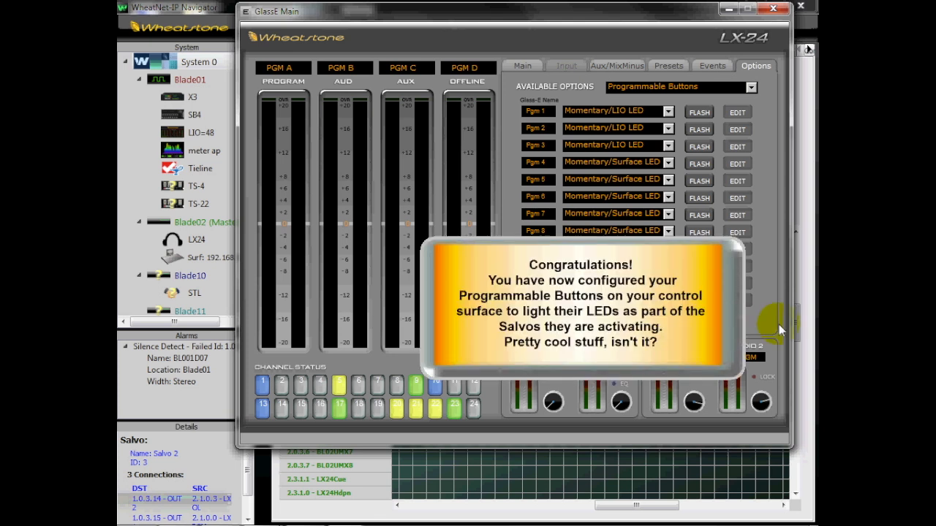